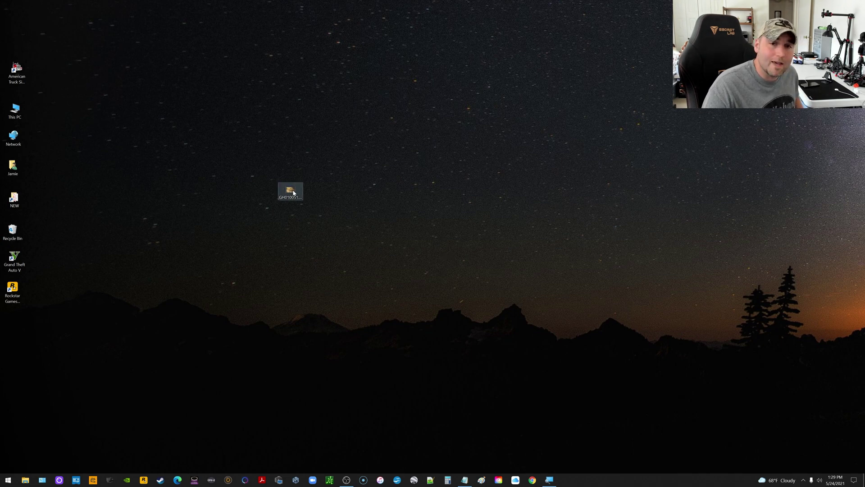
# Step: Play GH010051.MP4, pause midway on the upside-down footage, then close the player
pyautogui.moveTo(293, 193)
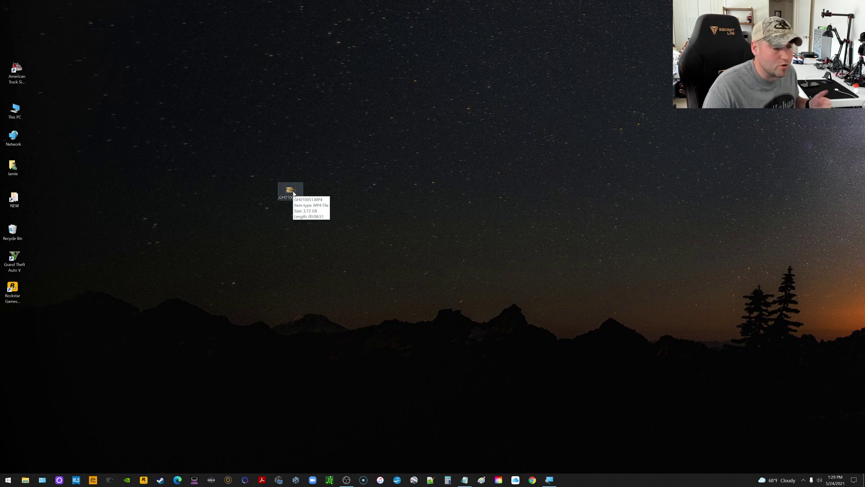
pyautogui.doubleClick(294, 193)
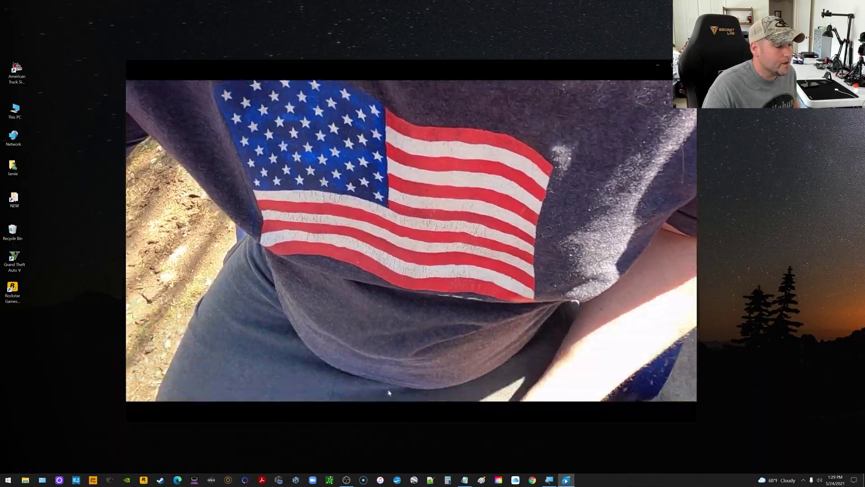
pyautogui.click(406, 391)
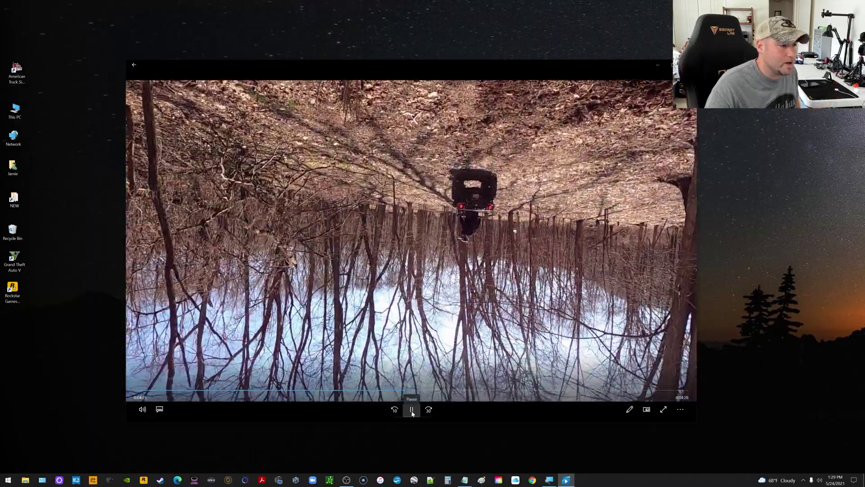
pyautogui.click(411, 410)
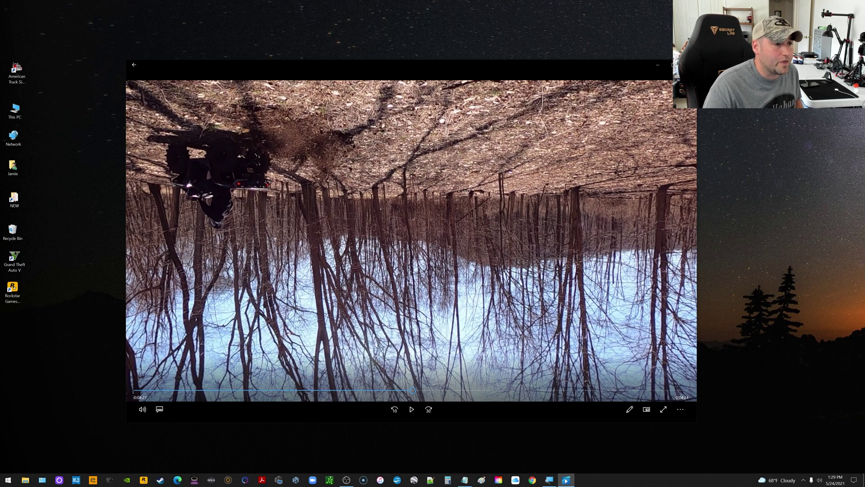
pyautogui.click(688, 65)
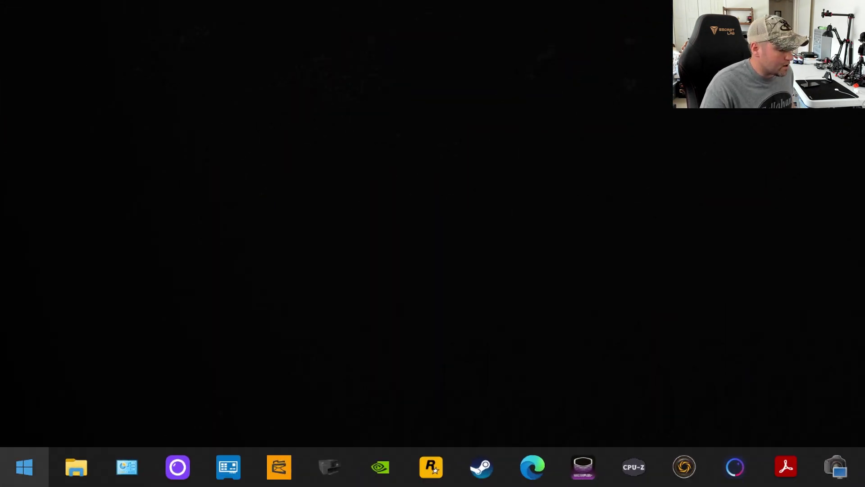
# Step: Search Windows for 'photos' so the Photos app shows as best match
pyautogui.rightClick(22, 469)
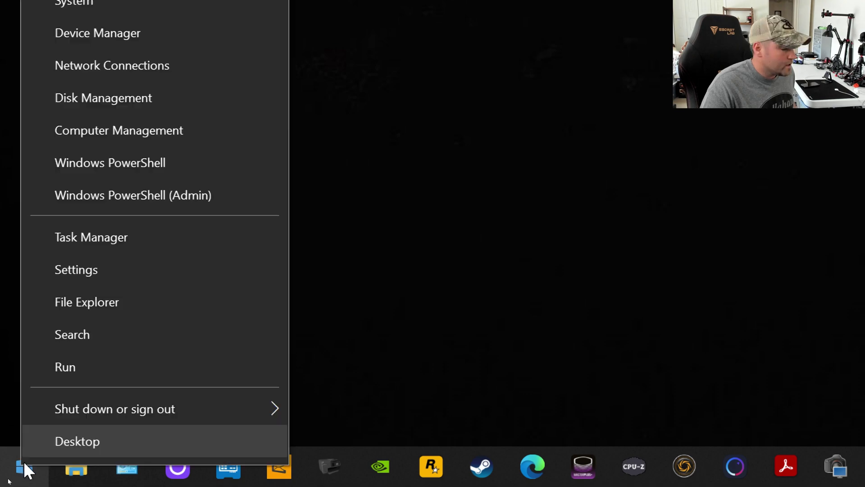
pyautogui.click(115, 333)
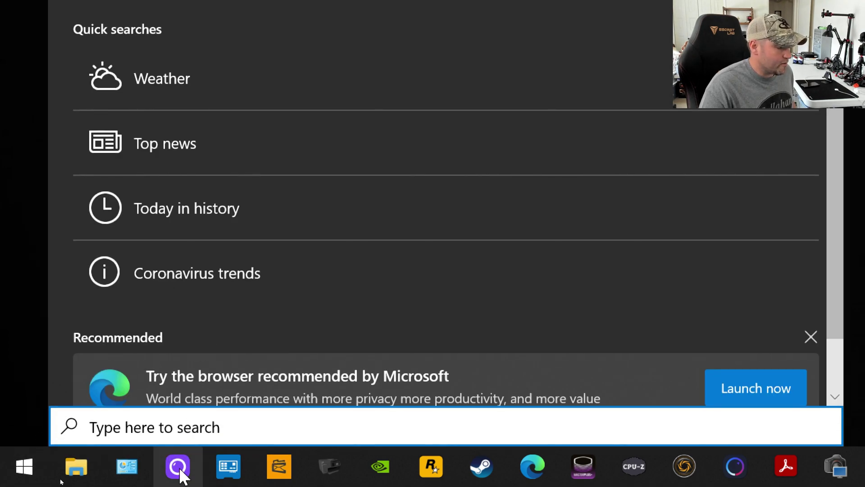
pyautogui.write('photos')
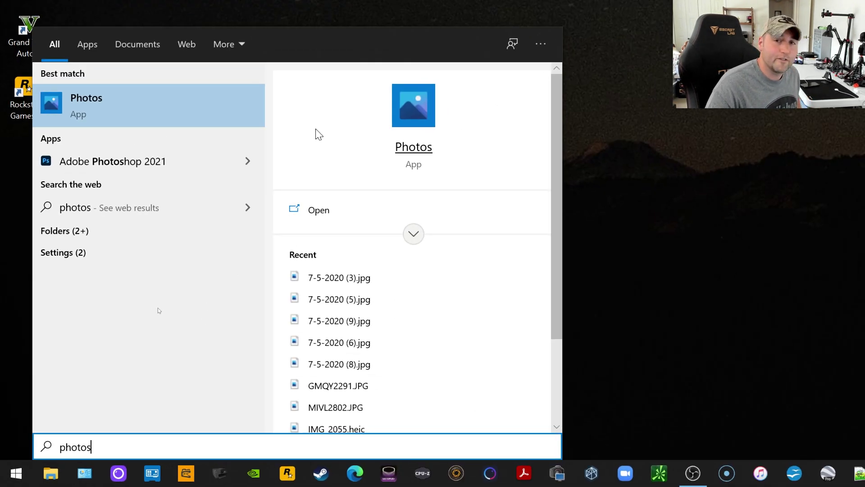
# Step: Launch Photos and create a Video Editor project keeping the default name 'New video'
pyautogui.click(56, 116)
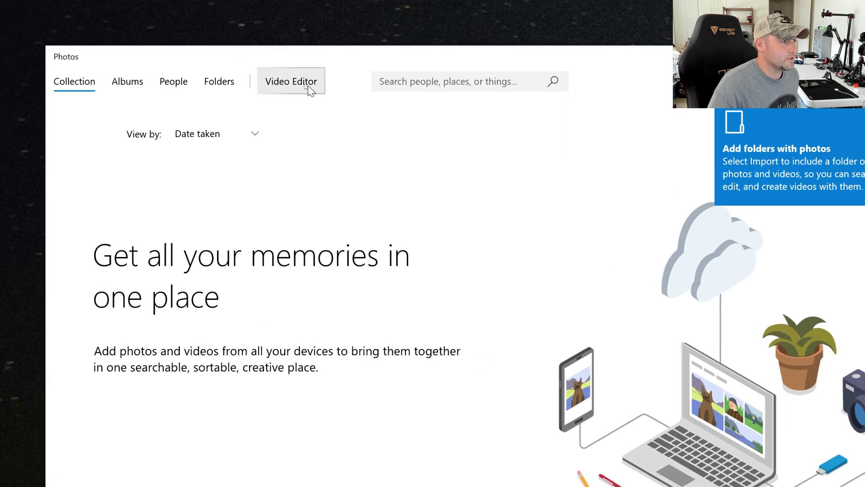
pyautogui.click(296, 84)
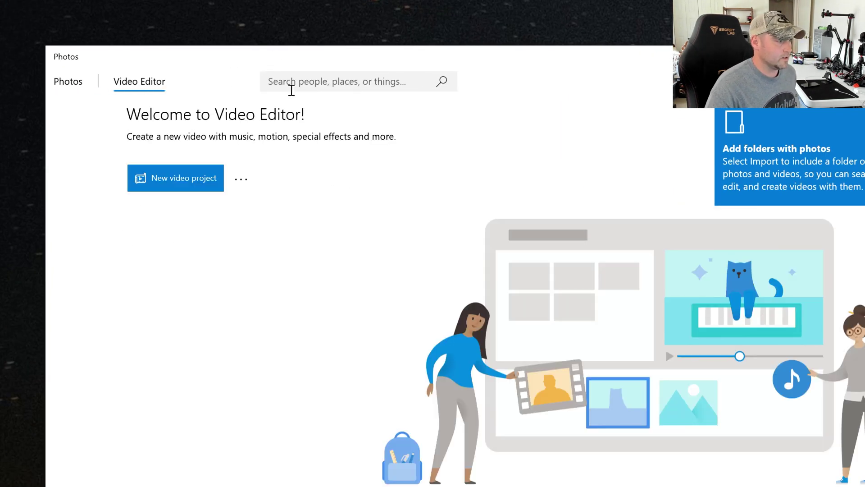
pyautogui.click(178, 181)
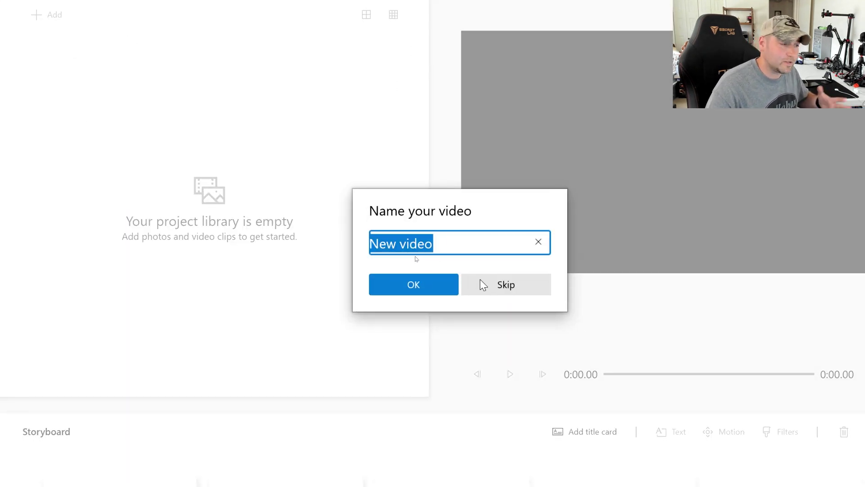
pyautogui.click(417, 286)
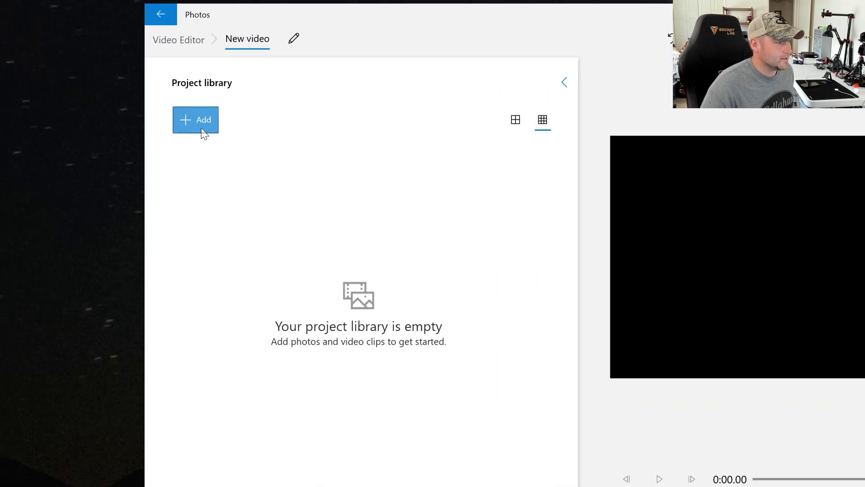
pyautogui.click(196, 121)
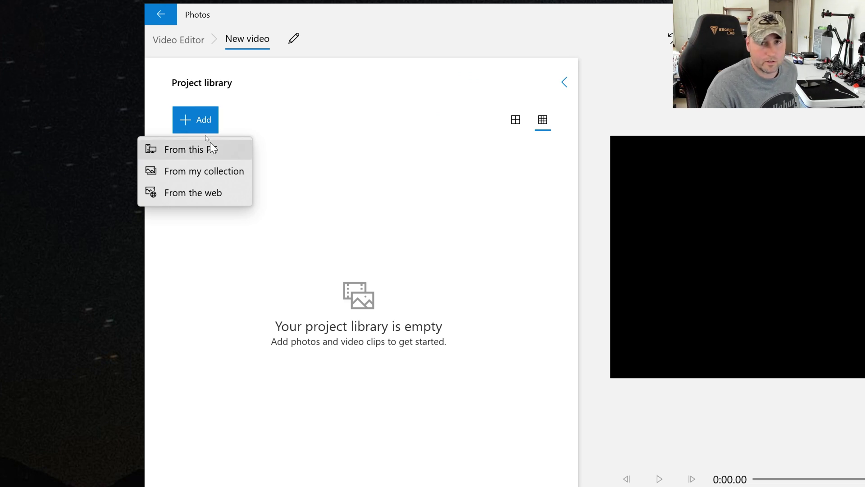
# Step: Import GH010051.MP4 from the Desktop folder into the project library
pyautogui.click(192, 151)
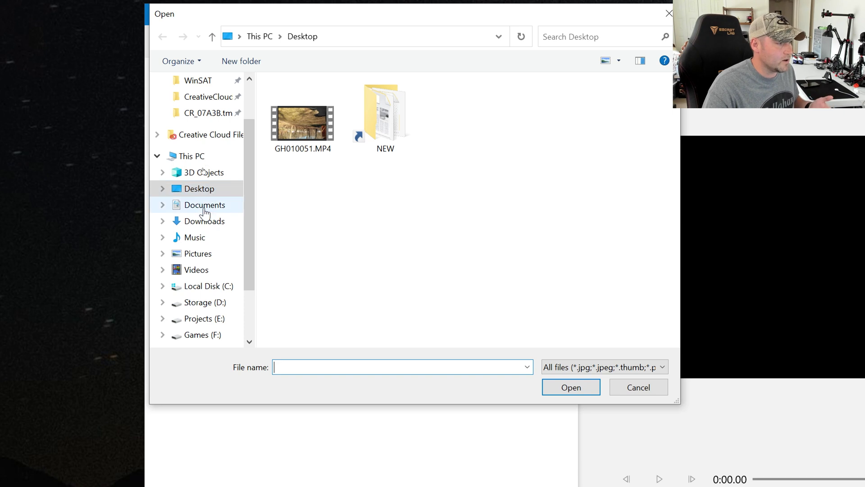
pyautogui.click(205, 222)
pyautogui.click(198, 271)
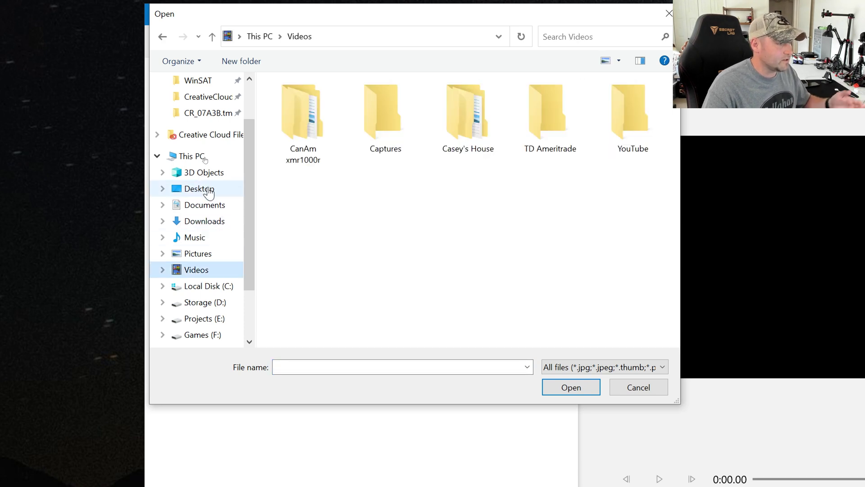
pyautogui.click(208, 189)
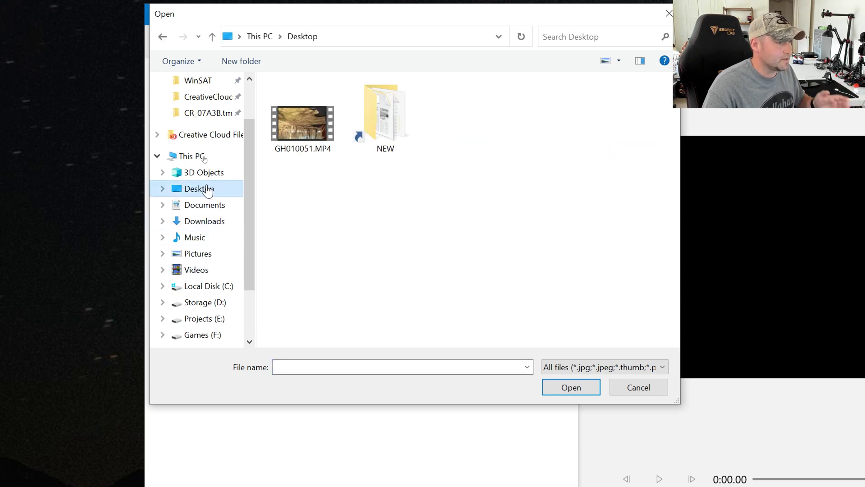
pyautogui.click(304, 129)
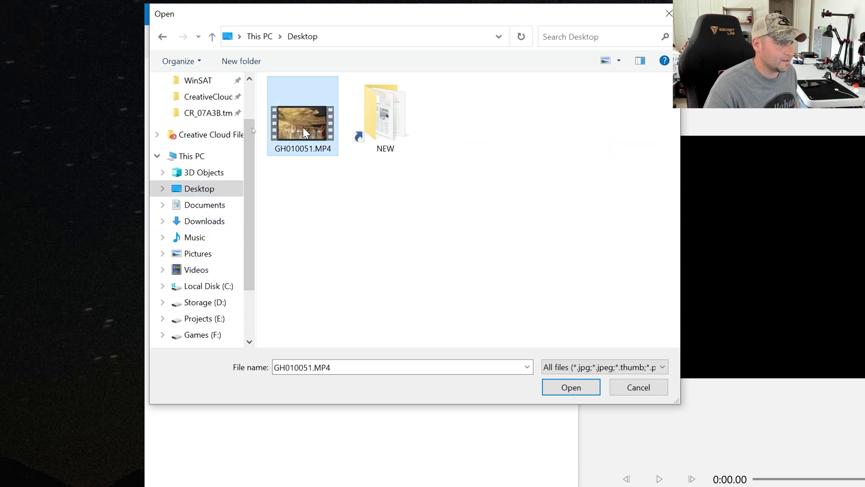
pyautogui.click(567, 388)
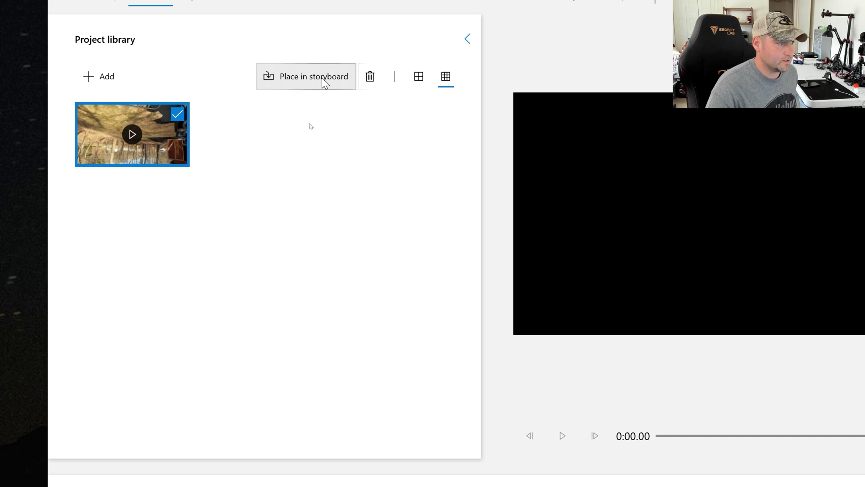
# Step: Place GH010051.MP4 on the storyboard and rotate it a quarter turn
pyautogui.click(310, 86)
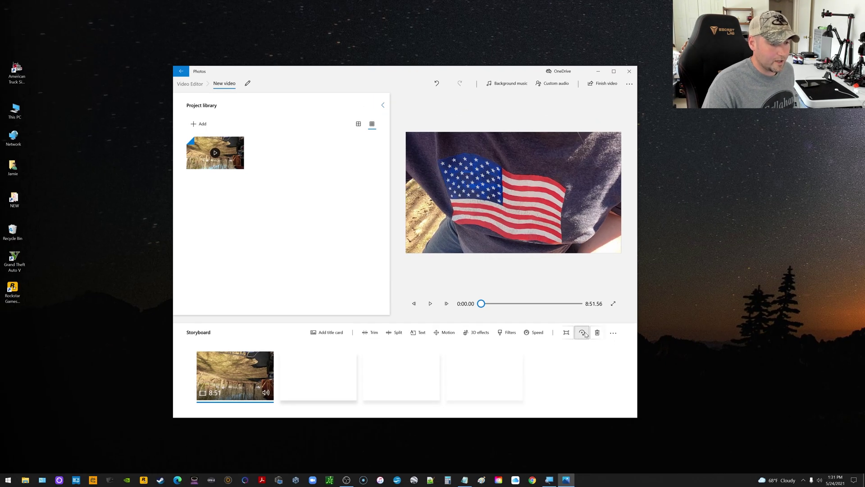
pyautogui.click(583, 333)
# Step: Rotate the clip to 180°, then play from about 4:40 and pause at 4:45.16
pyautogui.click(582, 332)
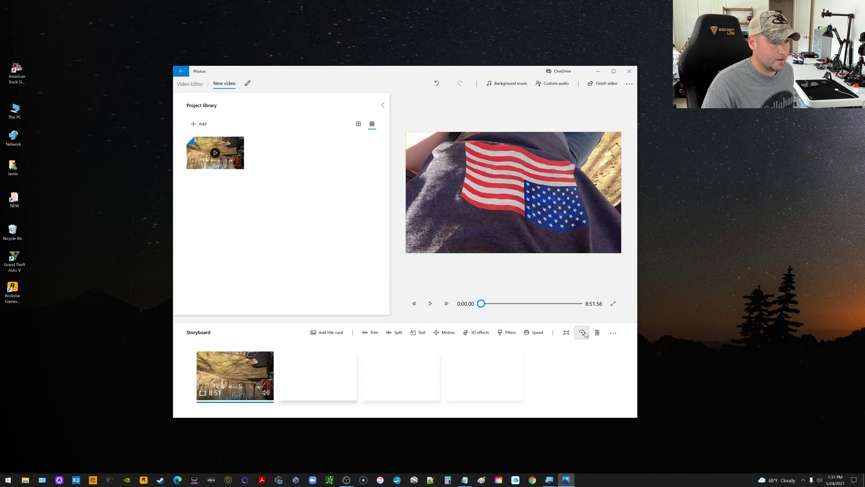
pyautogui.click(582, 332)
pyautogui.moveTo(481, 305); pyautogui.dragTo(533, 307)
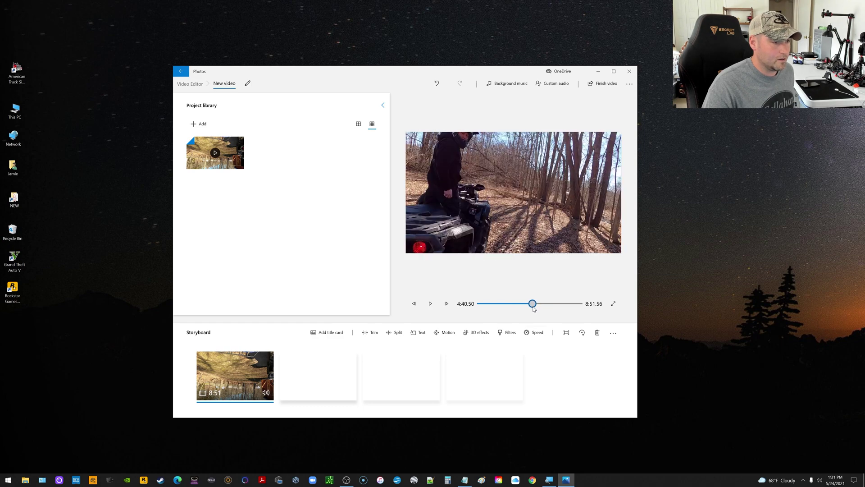
pyautogui.click(431, 303)
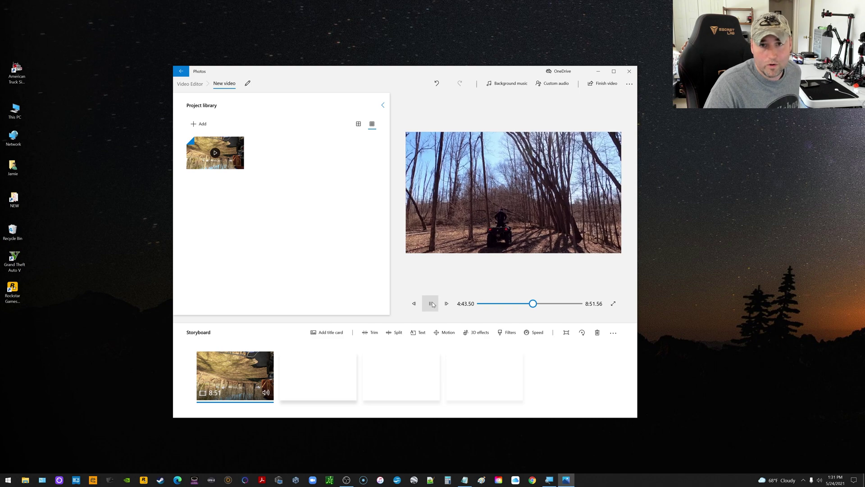
pyautogui.click(432, 304)
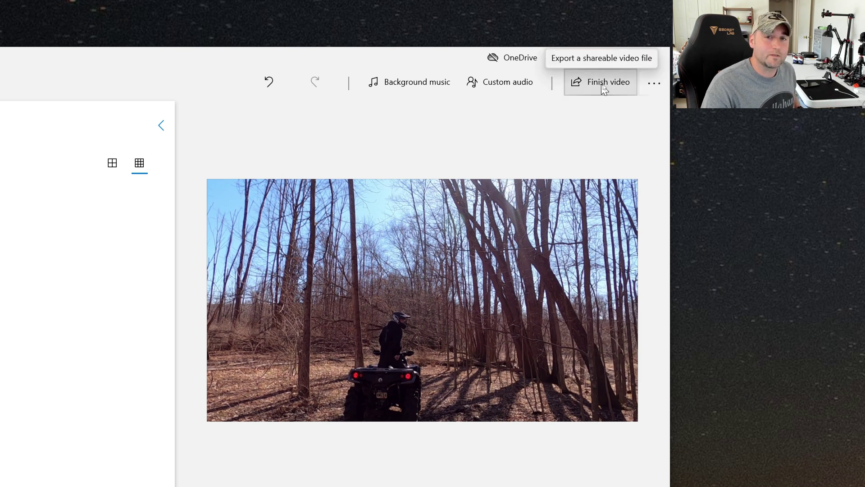
# Step: Export the finished video at High 1080p quality, saving New video.mp4 on the Desktop
pyautogui.click(603, 85)
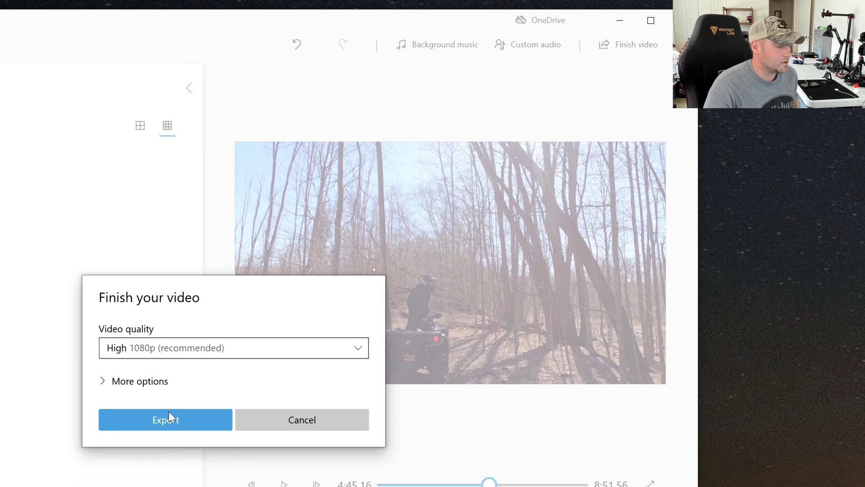
pyautogui.click(169, 455)
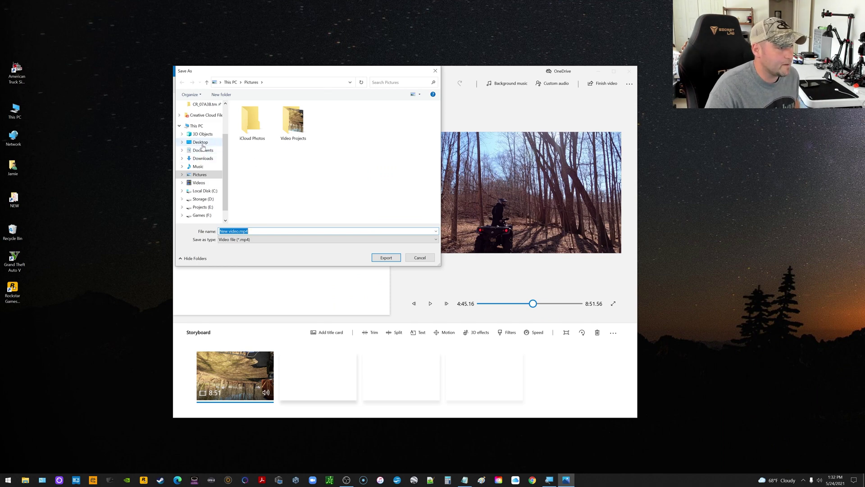
pyautogui.click(201, 143)
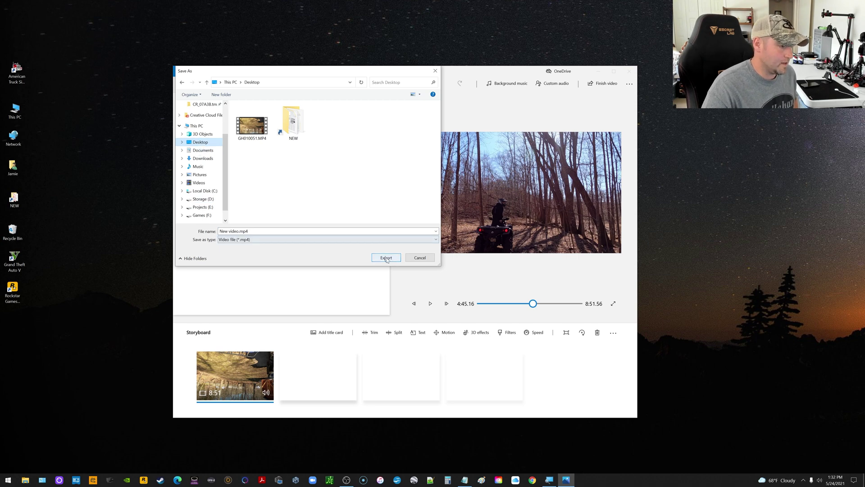
pyautogui.click(387, 257)
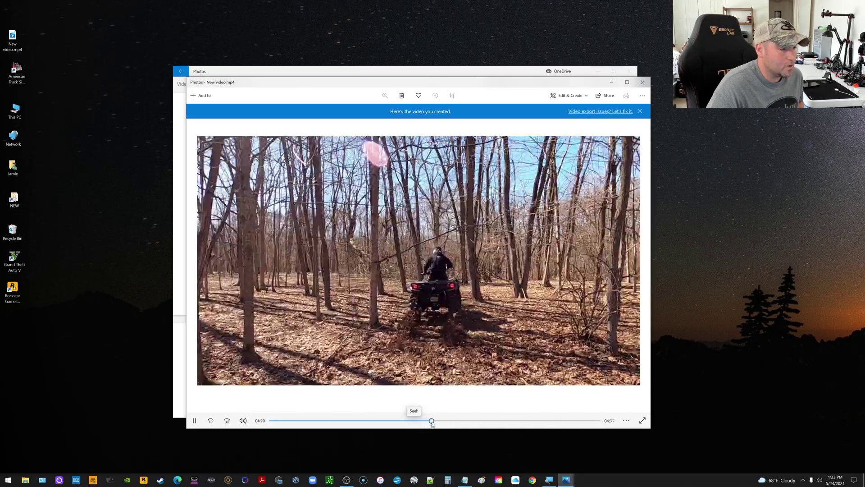
# Step: Close the export viewer and place New video.mp4 beside GH010051 on the desktop
pyautogui.click(642, 82)
pyautogui.moveTo(462, 72); pyautogui.dragTo(676, 77)
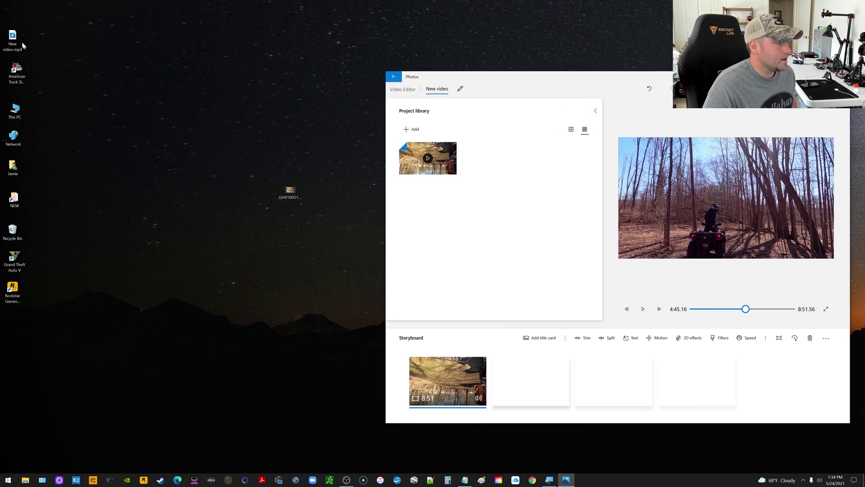
pyautogui.moveTo(16, 41); pyautogui.dragTo(256, 206)
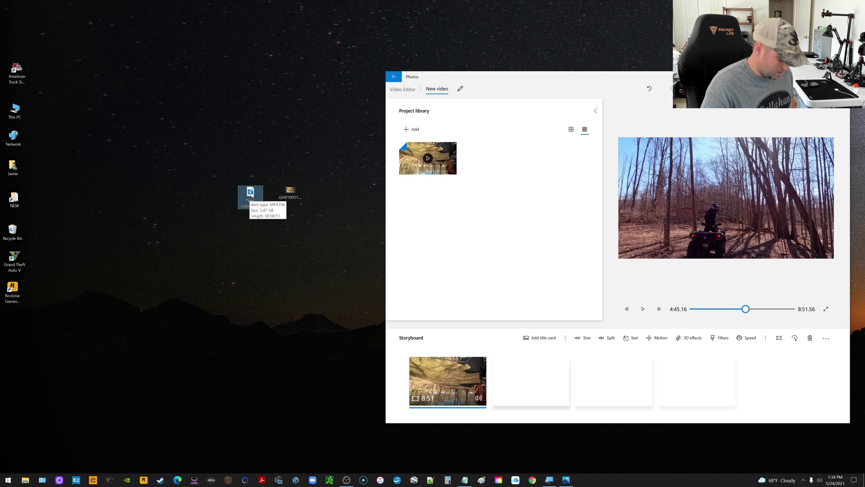
# Step: Play New video.mp4 and the original GH010051 to compare orientation, then close the player
pyautogui.doubleClick(252, 194)
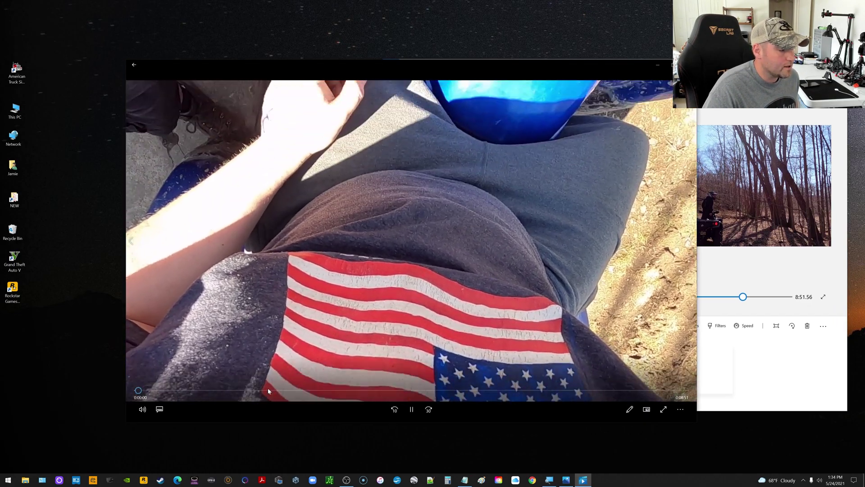
pyautogui.moveTo(268, 390); pyautogui.dragTo(428, 391)
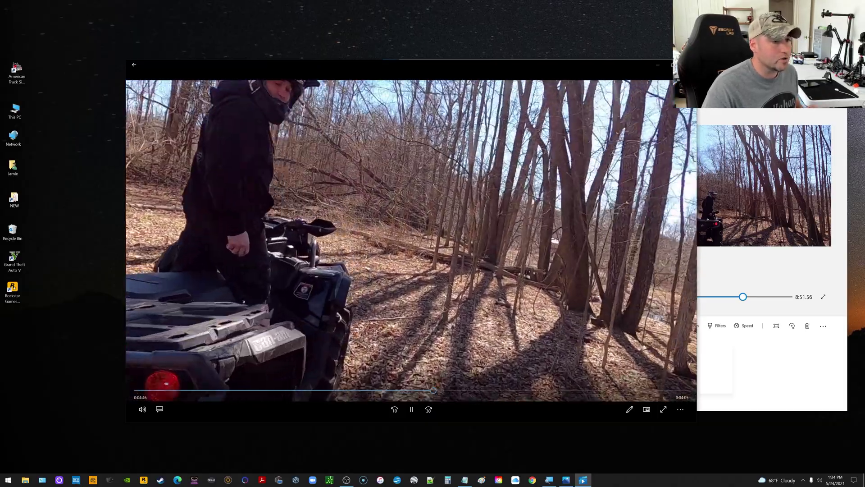
pyautogui.click(689, 64)
pyautogui.doubleClick(290, 190)
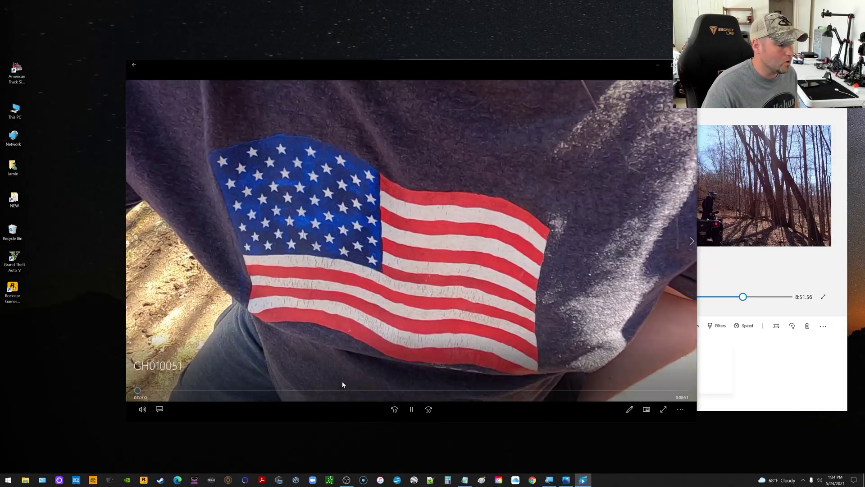
pyautogui.click(414, 391)
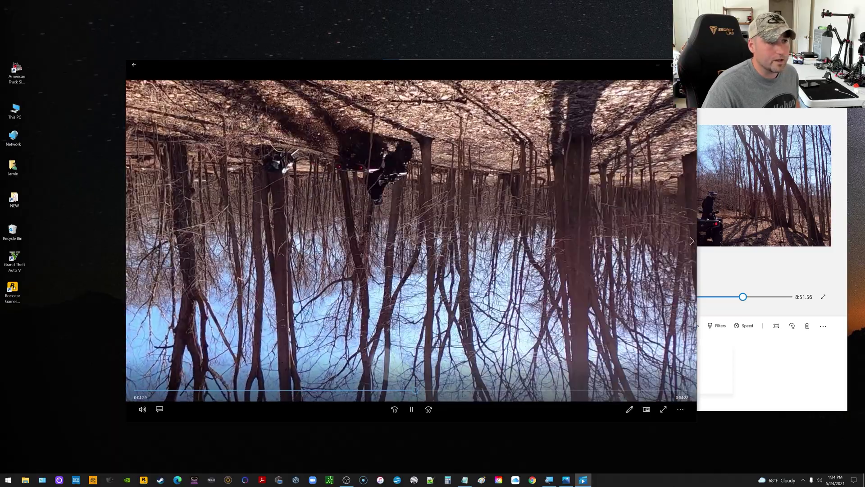
pyautogui.click(689, 64)
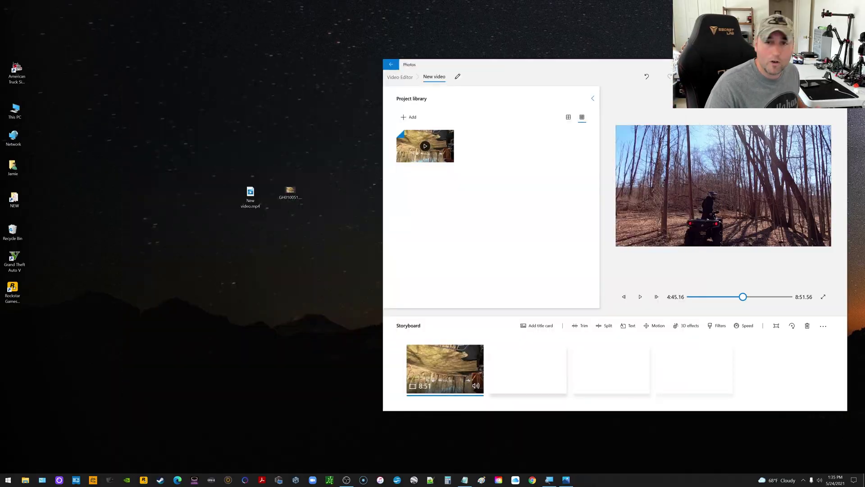
pyautogui.keyDown('alt'); pyautogui.doubleClick(294, 196); pyautogui.keyUp('alt')
pyautogui.click(413, 199)
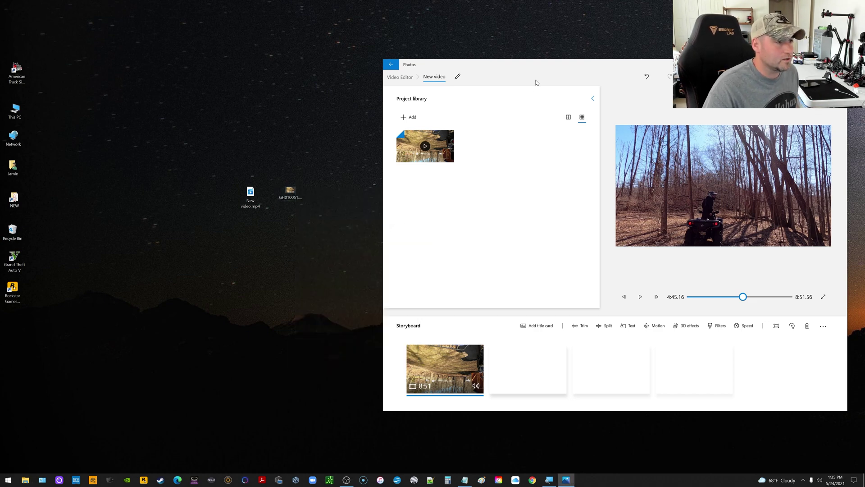
pyautogui.moveTo(539, 68); pyautogui.dragTo(493, 67)
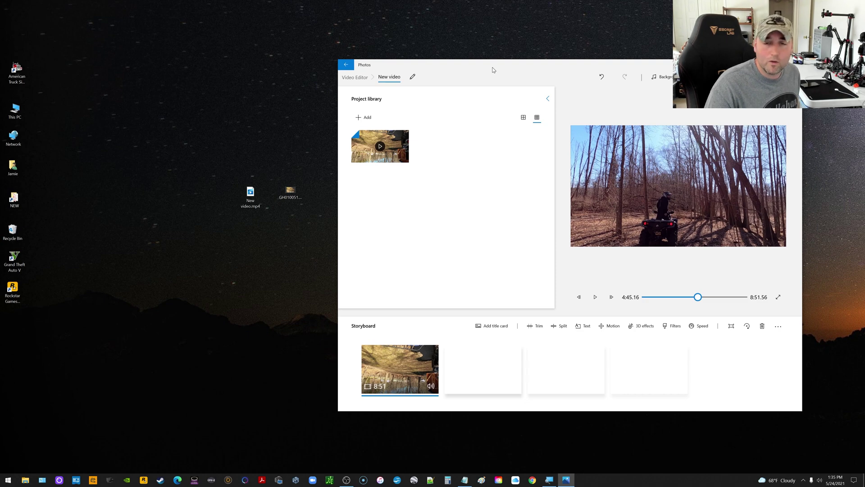